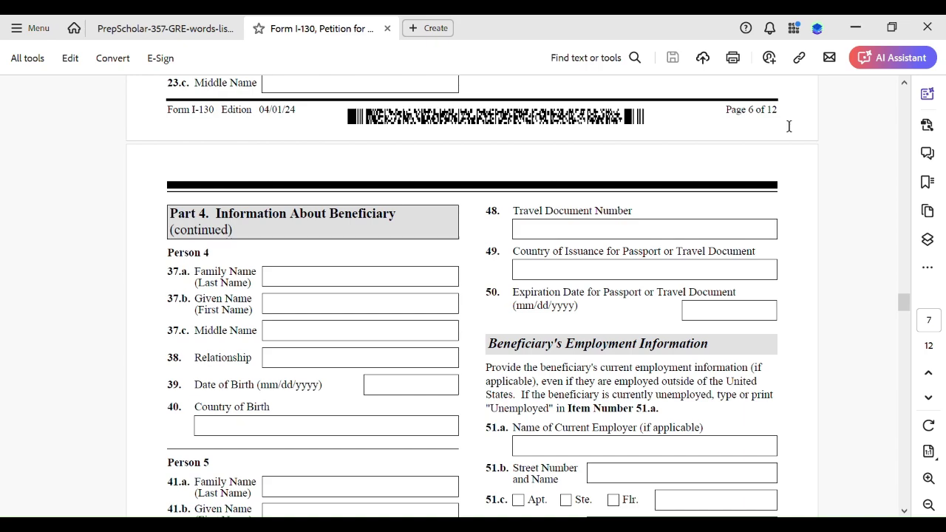
- Review the beneficiary's marital, spouse and family sections on page 6, continuing to the Person 4 entries on page 7
drag(905, 302, 905, 275)
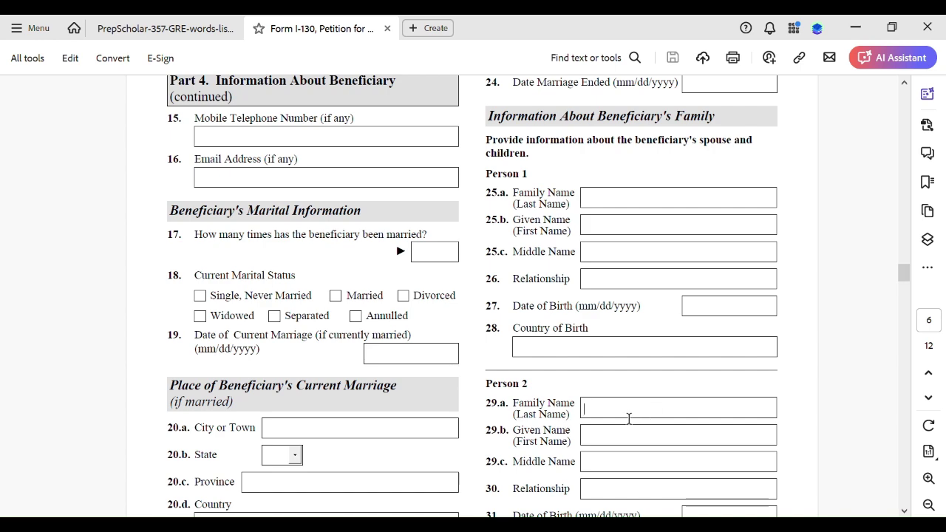
mouse_move(904, 281)
mouse_down()
mouse_move(905, 305)
mouse_move(903, 273)
mouse_up()
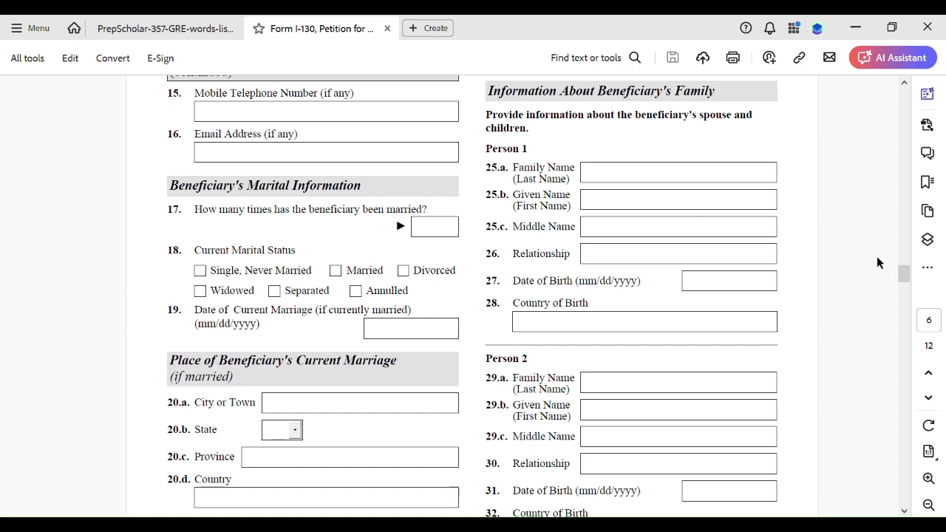
drag(906, 274, 906, 288)
scroll(905, 289, up, 4)
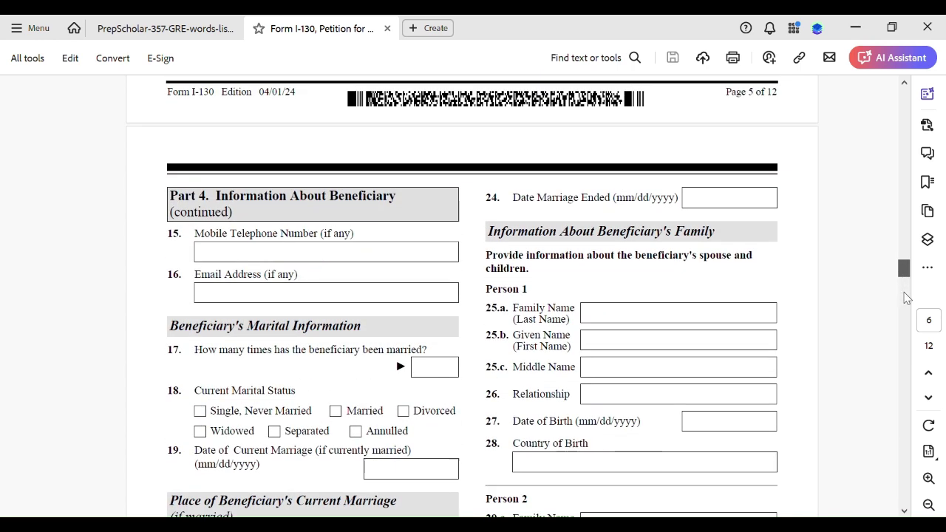
click(904, 293)
drag(904, 281, 905, 303)
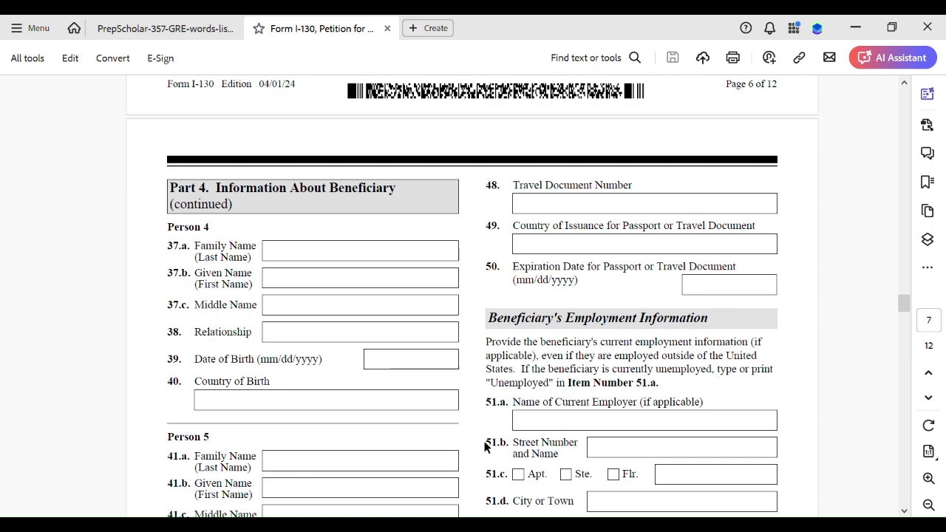
drag(903, 303, 902, 263)
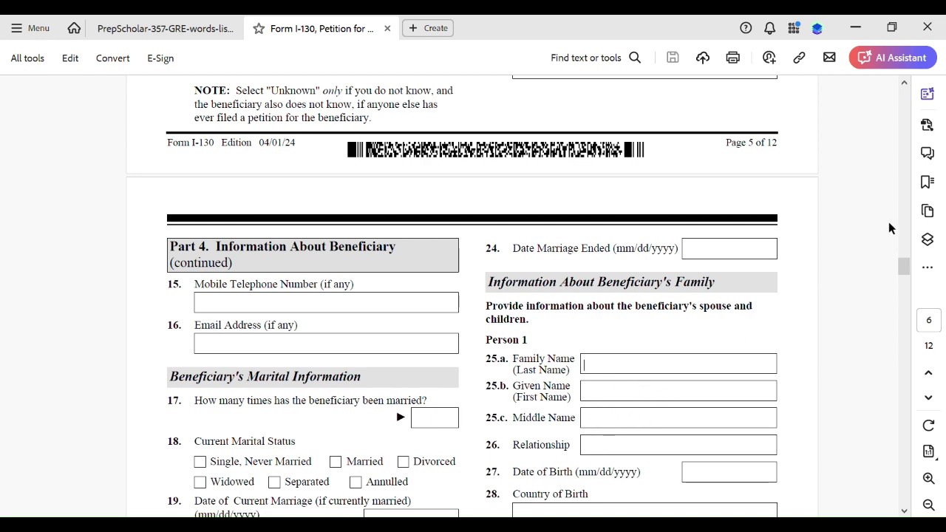
drag(903, 266, 904, 273)
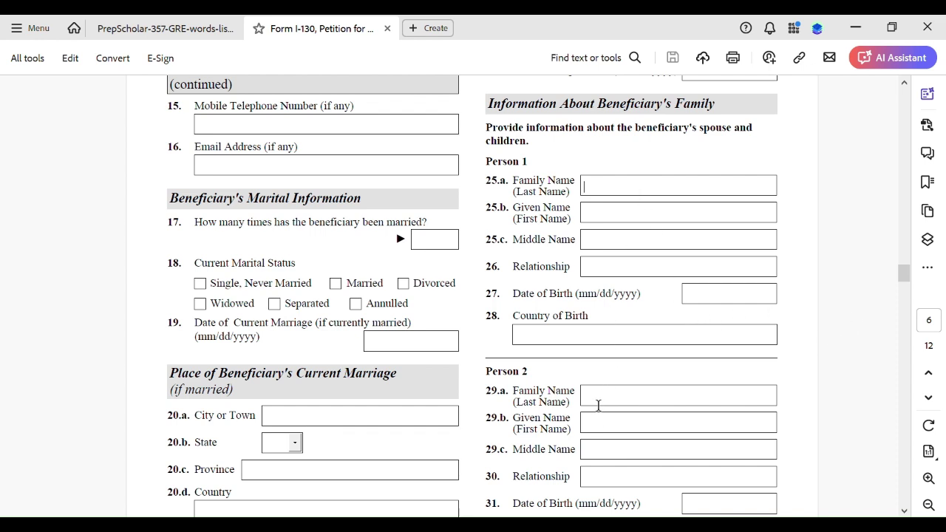
drag(904, 272, 905, 292)
click(634, 236)
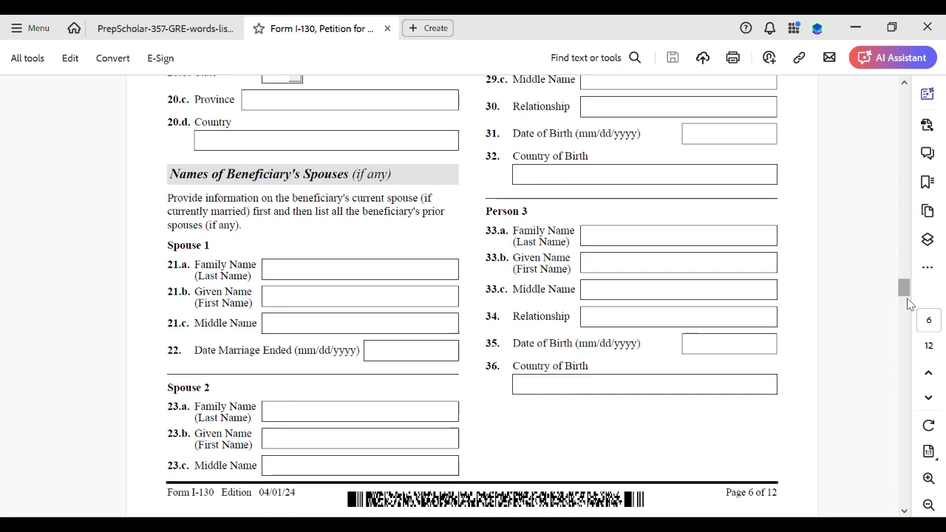
drag(905, 290, 906, 300)
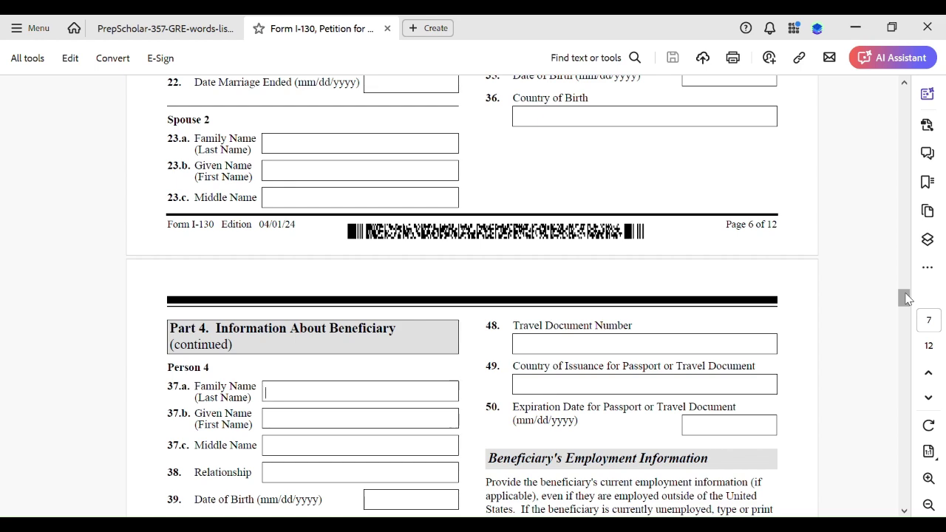
- Examine the Beneficiary's Entry Information items 45 to 47, including the class of admission list and the date picker for the authorized stay
drag(906, 297, 913, 322)
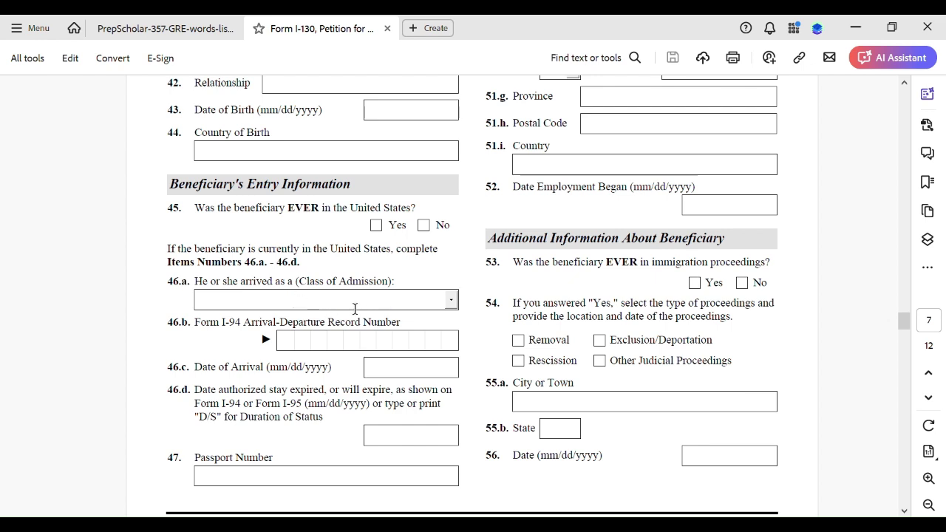
click(453, 300)
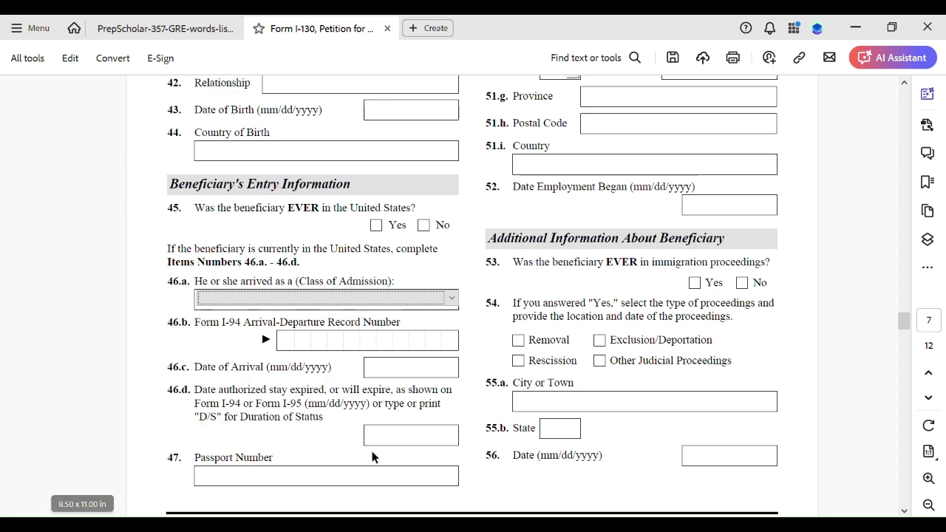
click(394, 438)
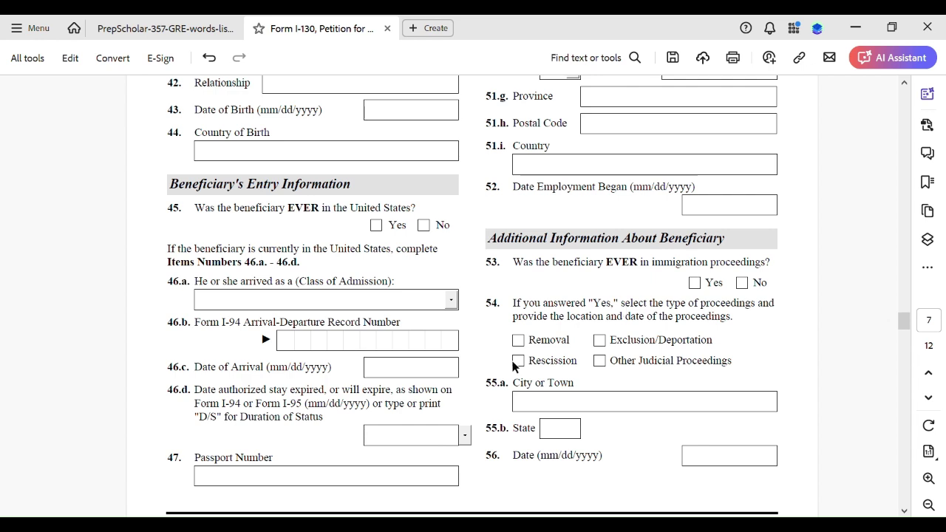
click(471, 440)
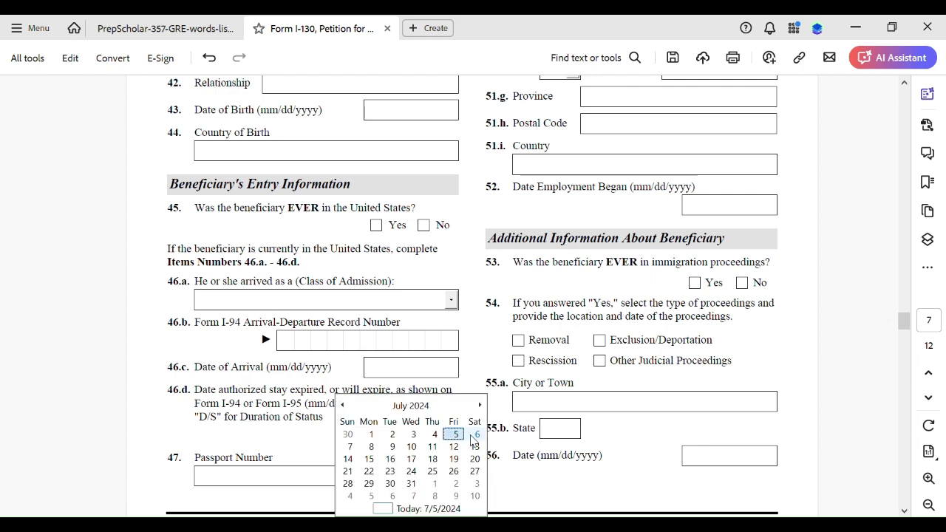
click(490, 399)
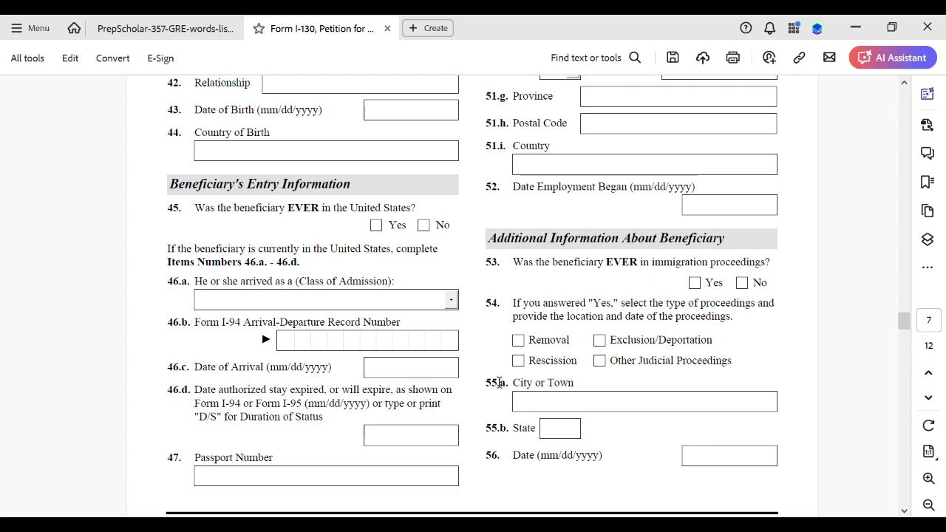
click(416, 441)
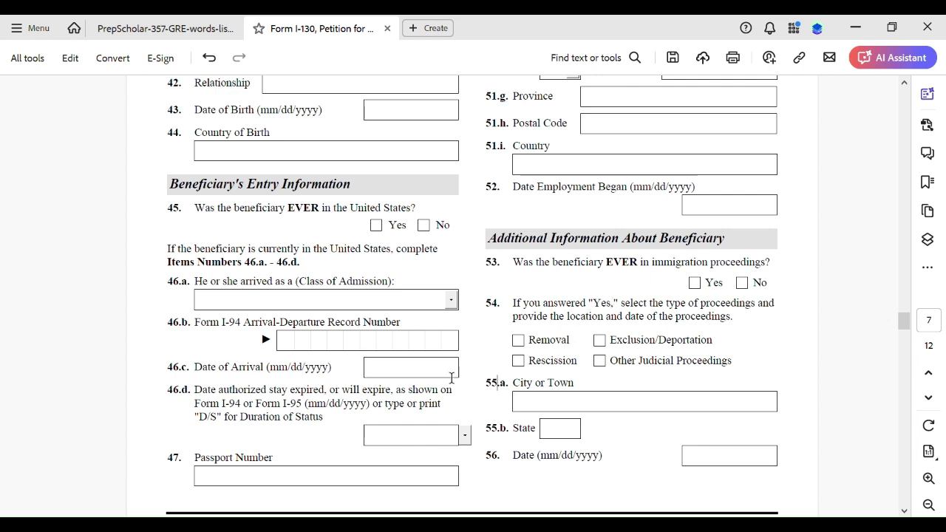
click(405, 370)
click(394, 439)
click(258, 487)
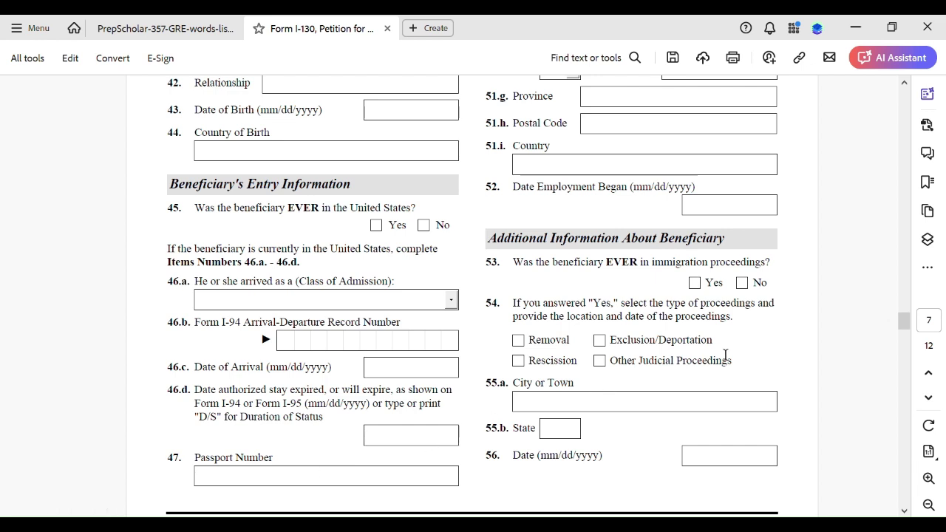
- Check the passport number item against the travel document number, country of issuance and expiration date fields in items 48 to 50
drag(905, 318, 904, 306)
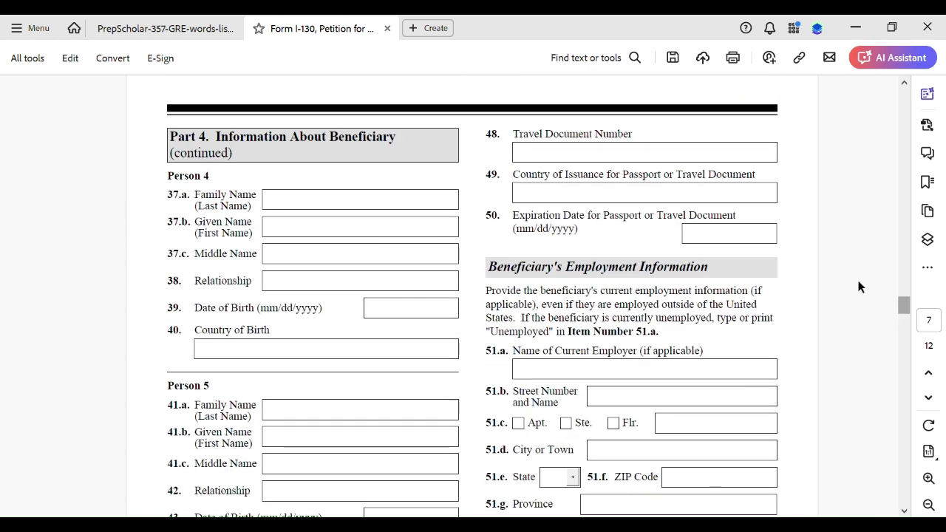
click(538, 157)
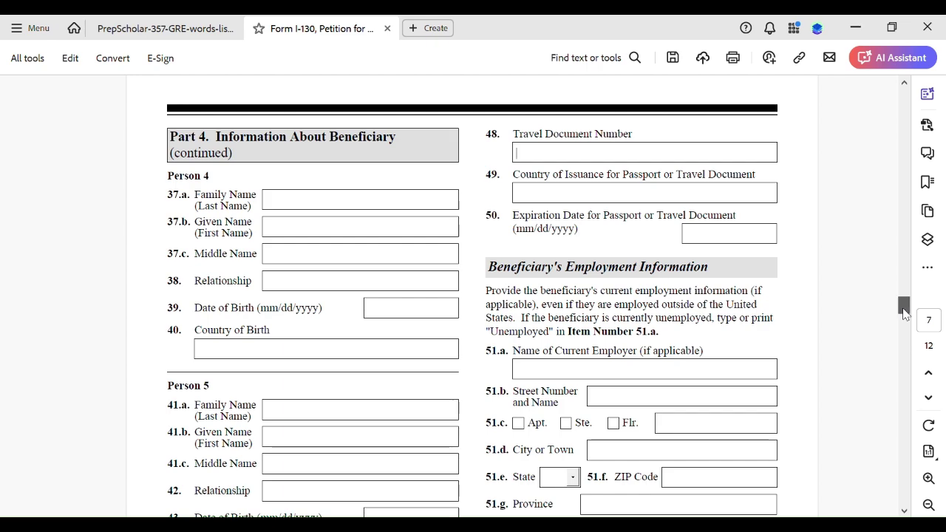
mouse_move(903, 307)
mouse_down()
mouse_move(905, 332)
mouse_move(906, 314)
mouse_up()
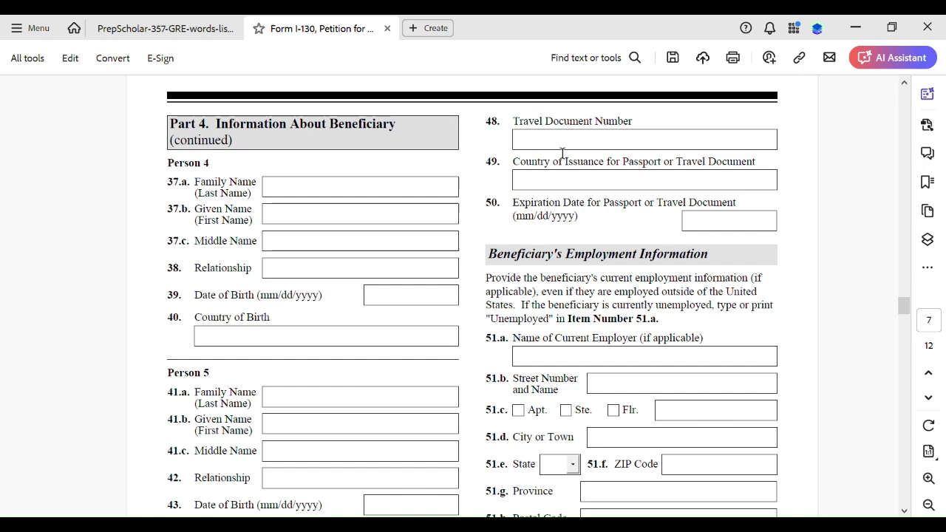
drag(902, 305, 905, 327)
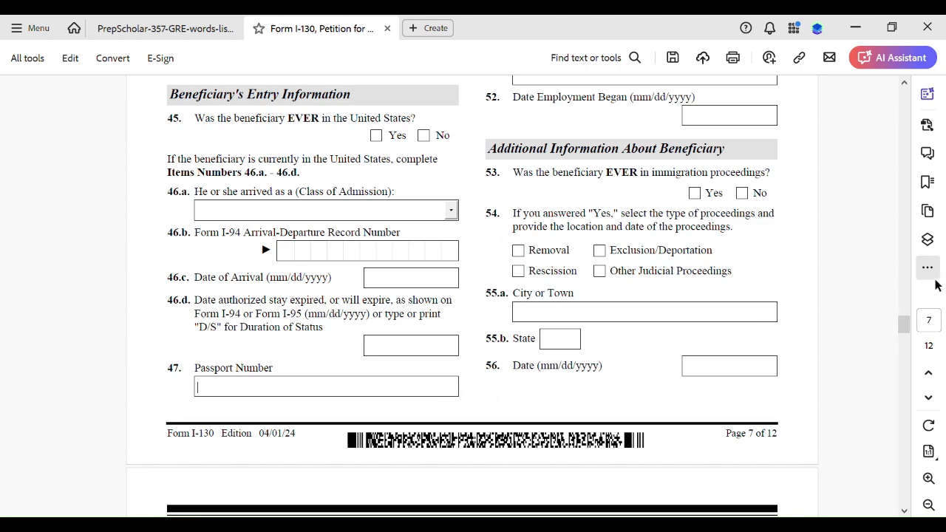
scroll(907, 294, up, 3)
mouse_move(904, 320)
mouse_down()
mouse_move(903, 250)
mouse_move(907, 308)
mouse_up()
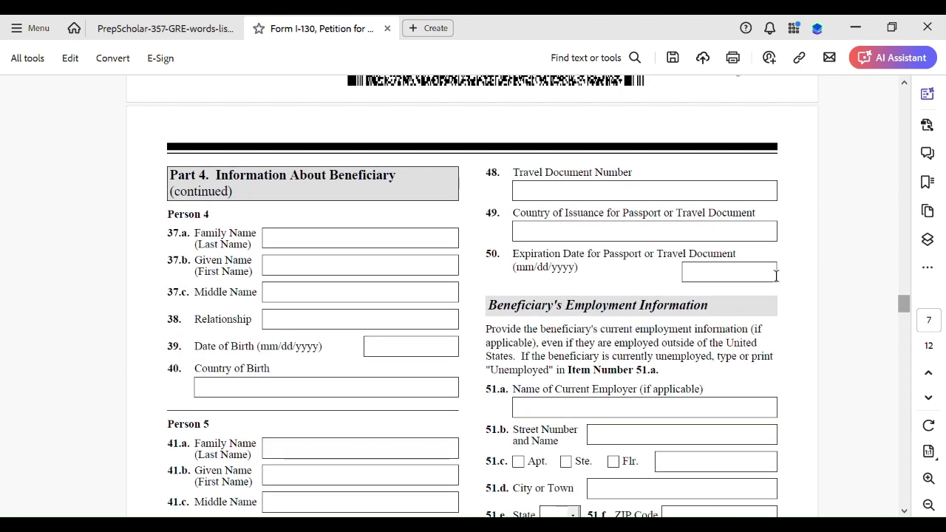
click(760, 197)
click(533, 237)
click(692, 276)
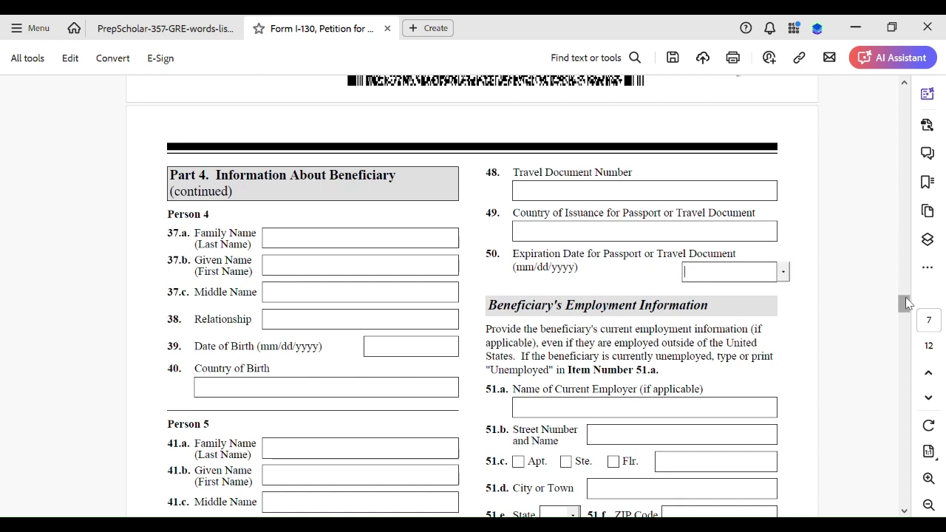
- Review the beneficiary's employment items 51.a to 52 and the immigration proceedings items 53 to 56
drag(907, 303, 906, 309)
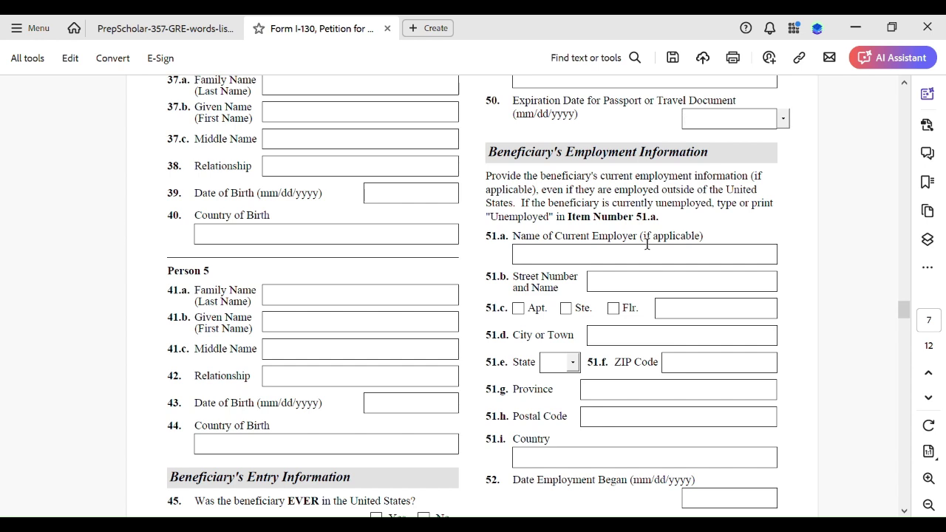
click(540, 266)
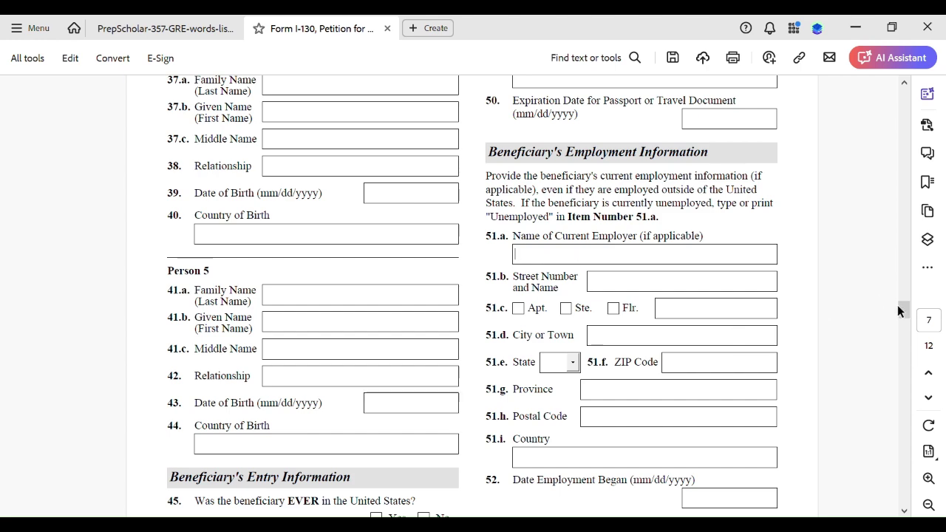
scroll(905, 313, down, 2)
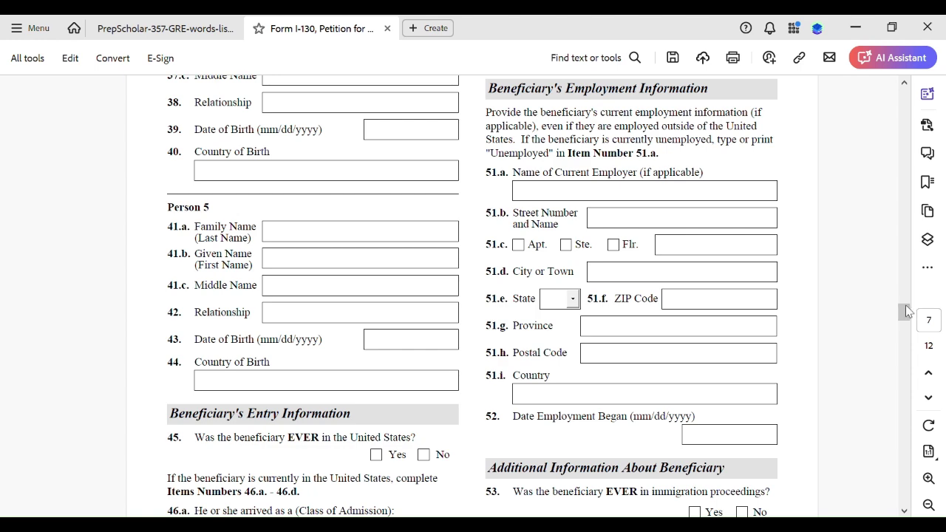
drag(903, 314, 904, 319)
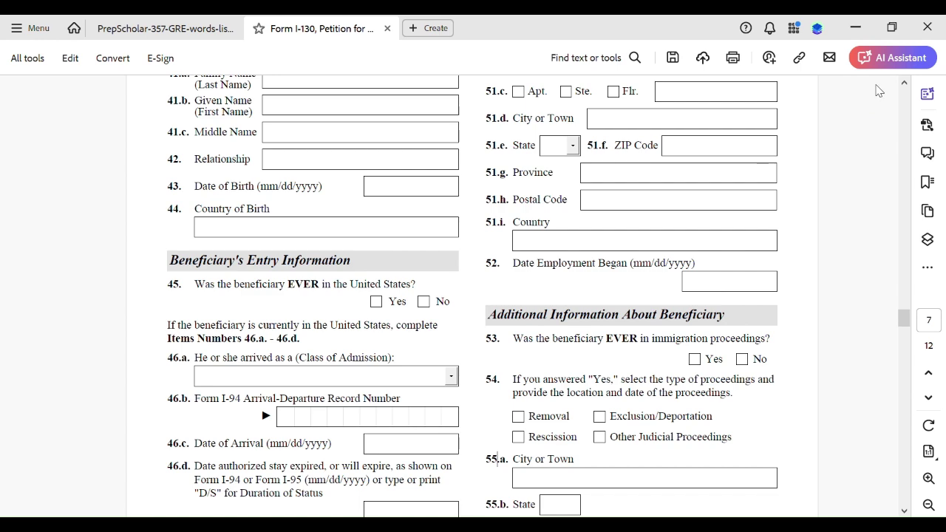
drag(903, 320, 903, 329)
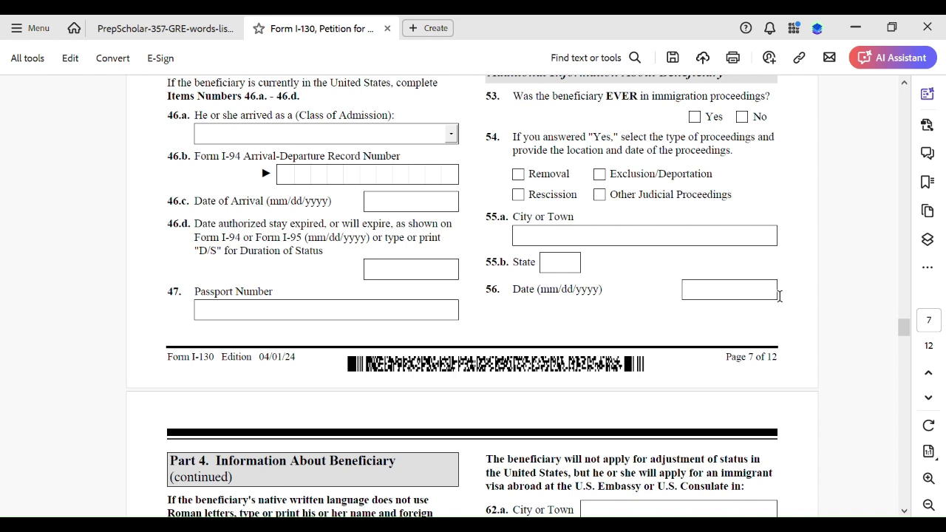
- Examine items 57.a to 58.f on page 8 for the beneficiary's name and foreign address in their native written language
scroll(908, 336, down, 1)
scroll(907, 339, down, 5)
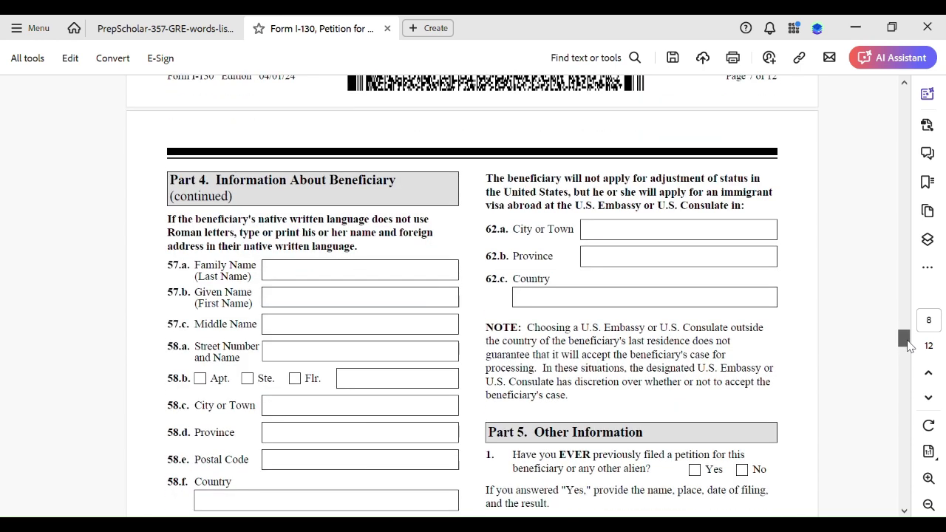
scroll(397, 247, down, 1)
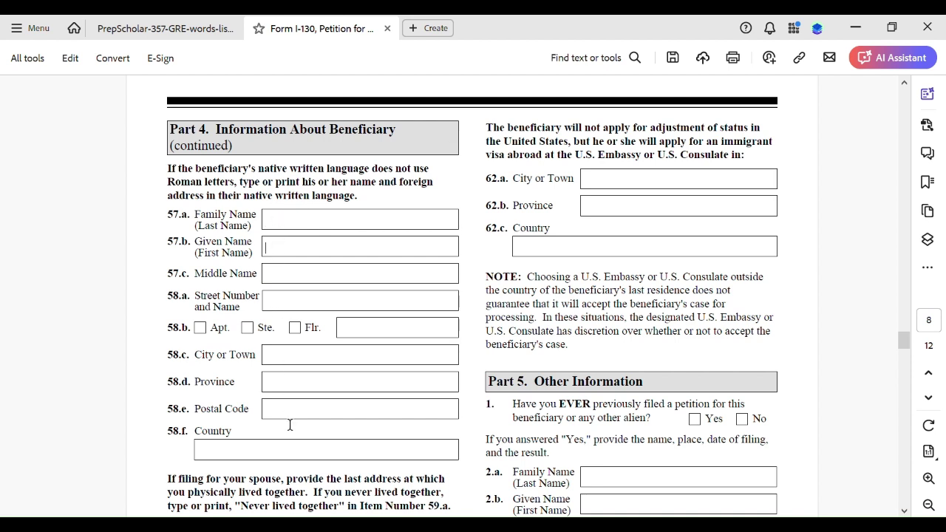
click(296, 247)
- Review items 59.a to 60.b for the last address shared with the spouse, checking the Date From and Date To fields
drag(905, 339, 906, 356)
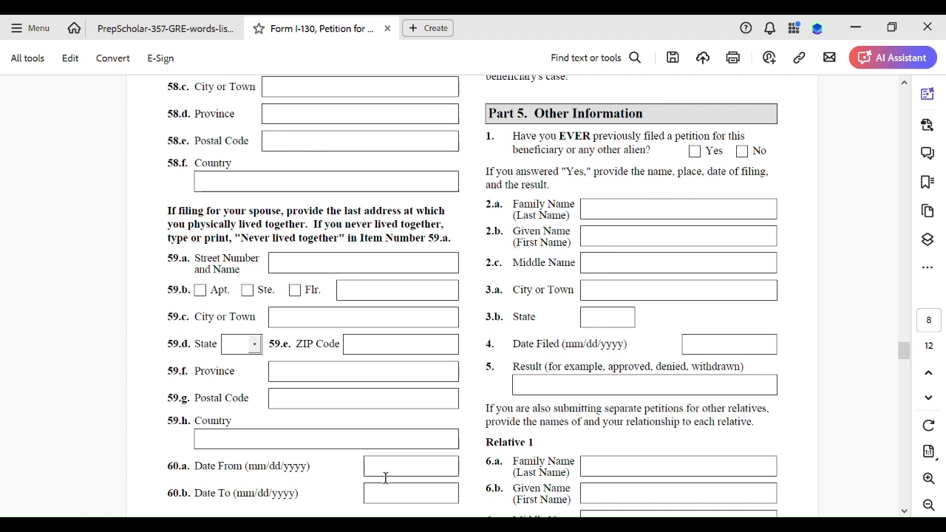
click(378, 502)
click(384, 472)
click(375, 499)
click(385, 472)
click(378, 496)
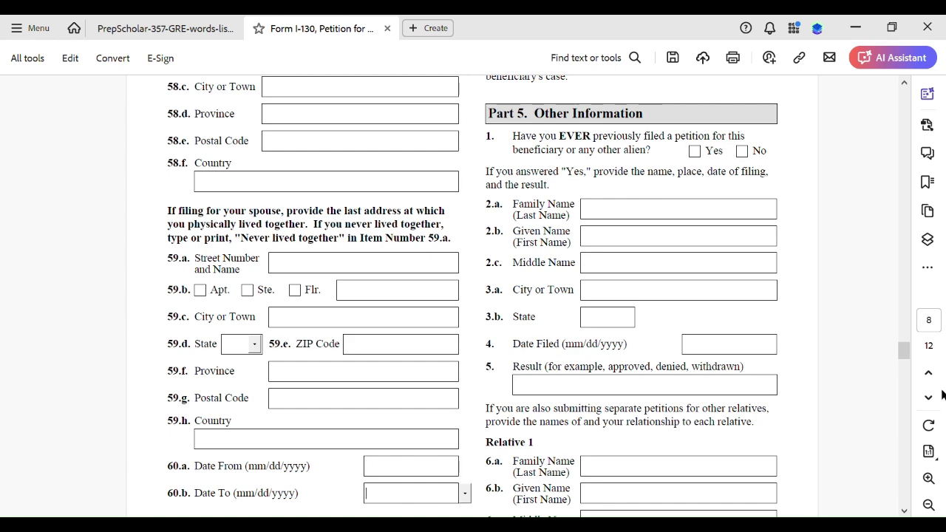
- Examine the USCIS office city and state fields in items 61.a and 61.b for adjustment of status
drag(907, 347, 907, 361)
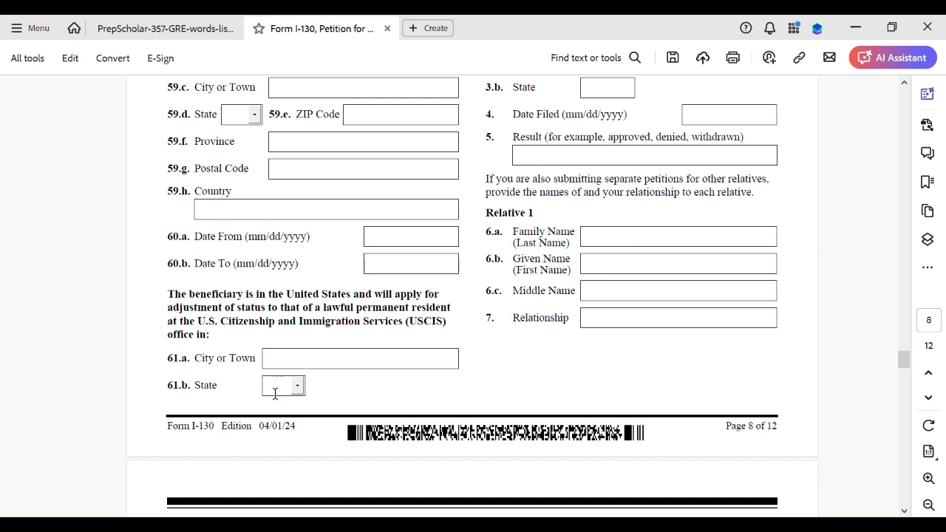
click(275, 393)
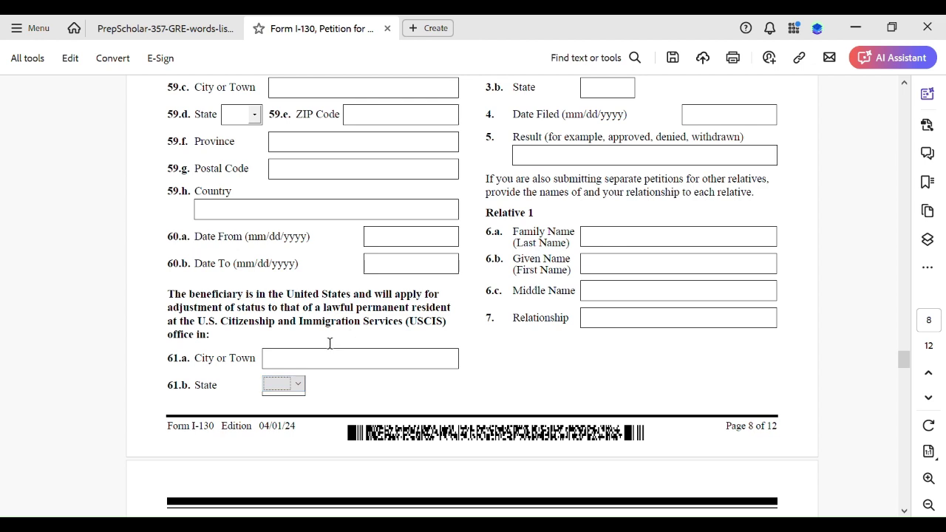
click(275, 364)
click(273, 389)
click(274, 361)
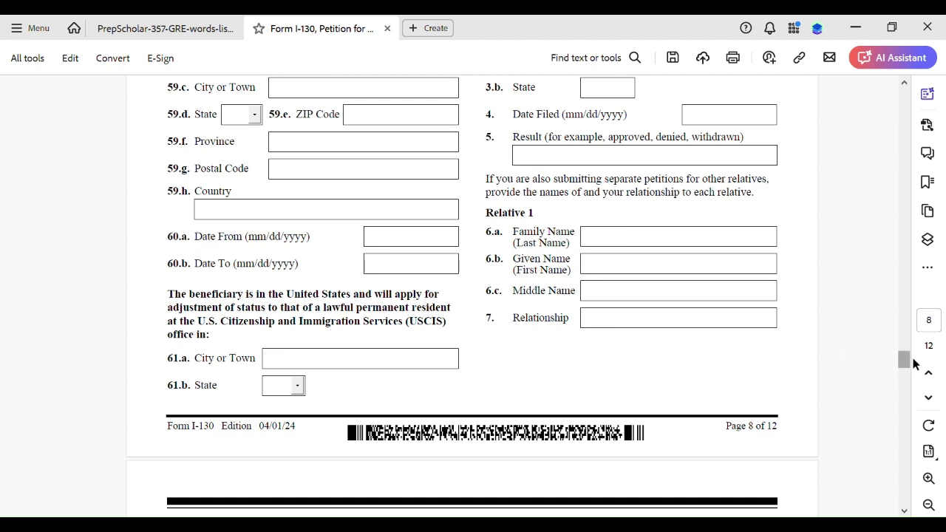
- Review items 62.a to 62.c for the U.S. Embassy or Consulate where the beneficiary will apply for an immigrant visa
drag(904, 360, 903, 340)
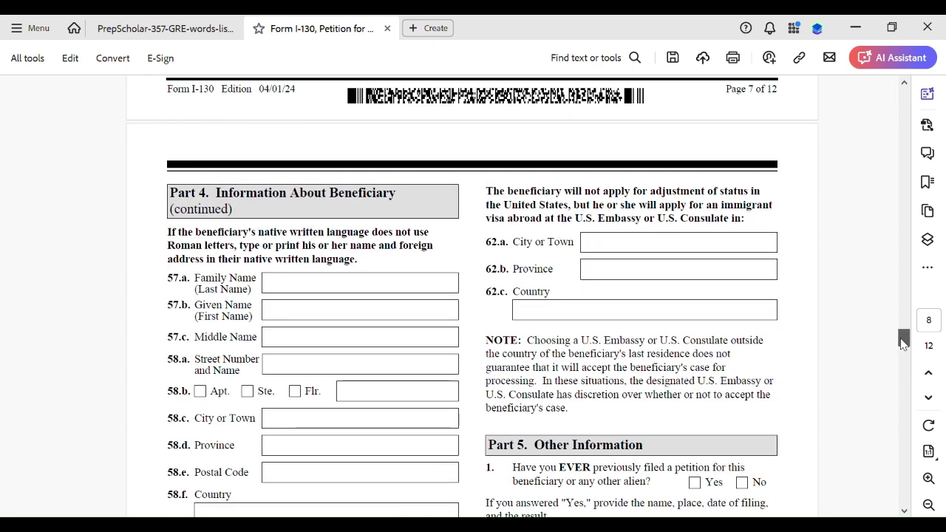
scroll(903, 341, down, 2)
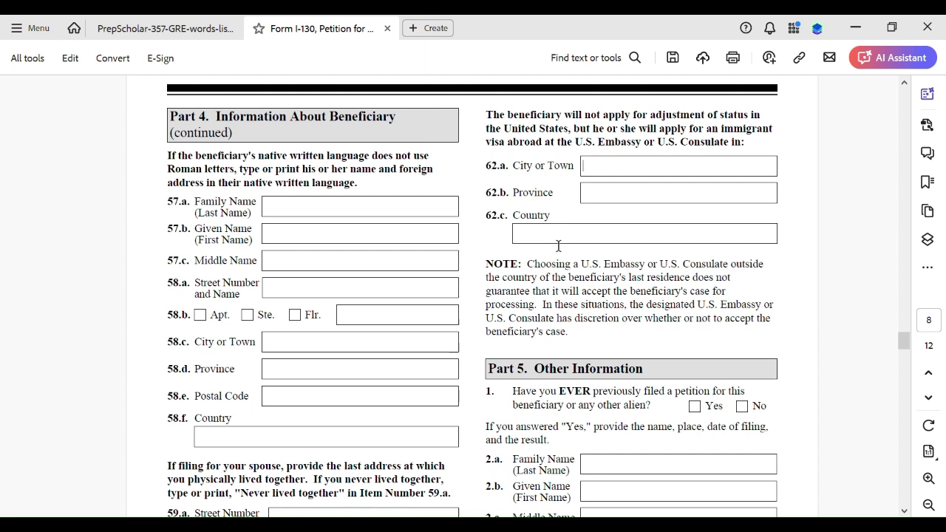
- Check the Province and City or Town fields in items 62.b and 62.a for the consulate abroad
click(595, 190)
click(599, 170)
- Examine Part 5, items 1 to 5, covering any previously filed petition, including its name, place, date filed and result
drag(903, 344, 905, 355)
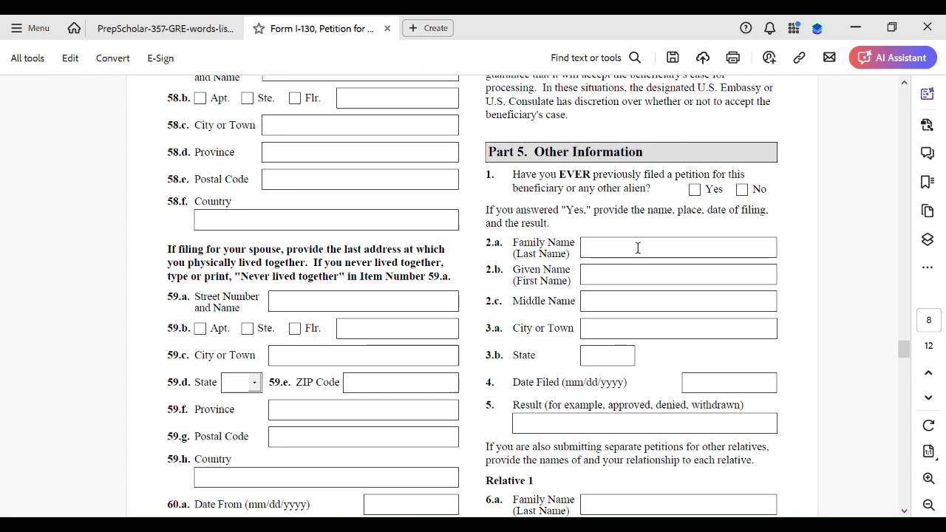
click(587, 276)
click(588, 336)
- Review items 6.a to 7 on Relative 1's name and relationship for separate petitions, and look back over the rest of page 8
drag(906, 355, 908, 359)
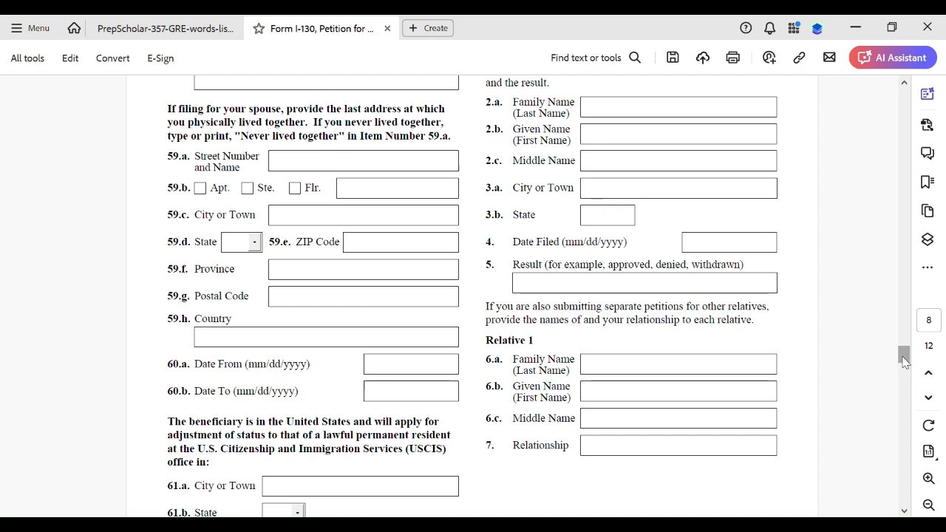
drag(904, 355, 903, 353)
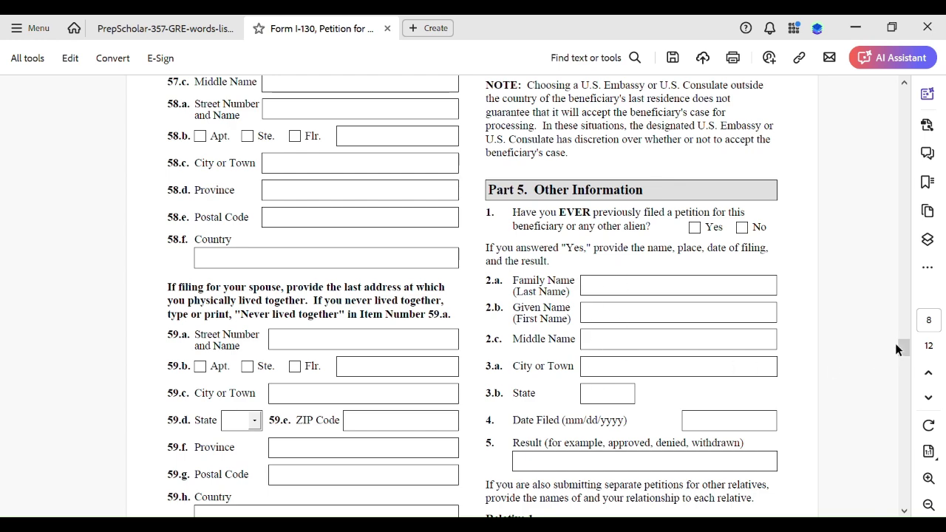
drag(905, 349, 904, 360)
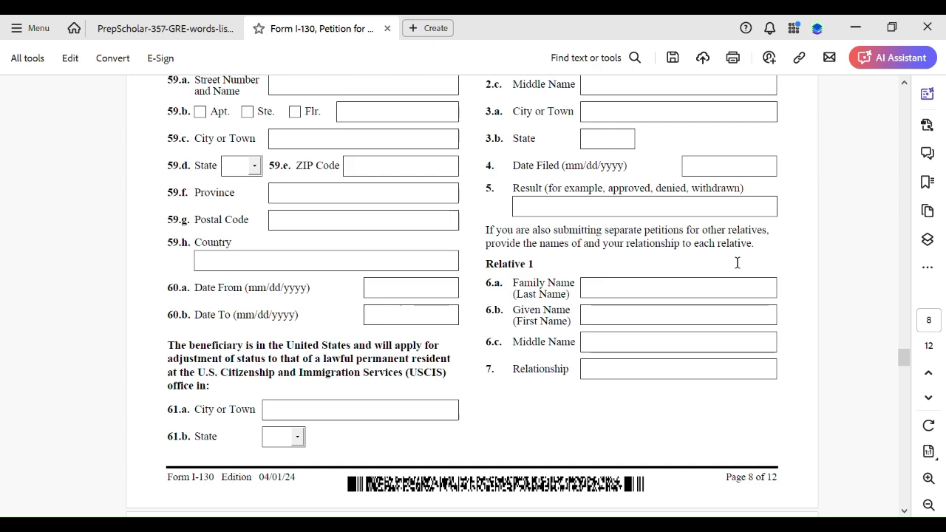
mouse_move(903, 358)
mouse_down()
mouse_move(905, 378)
mouse_move(903, 356)
mouse_up()
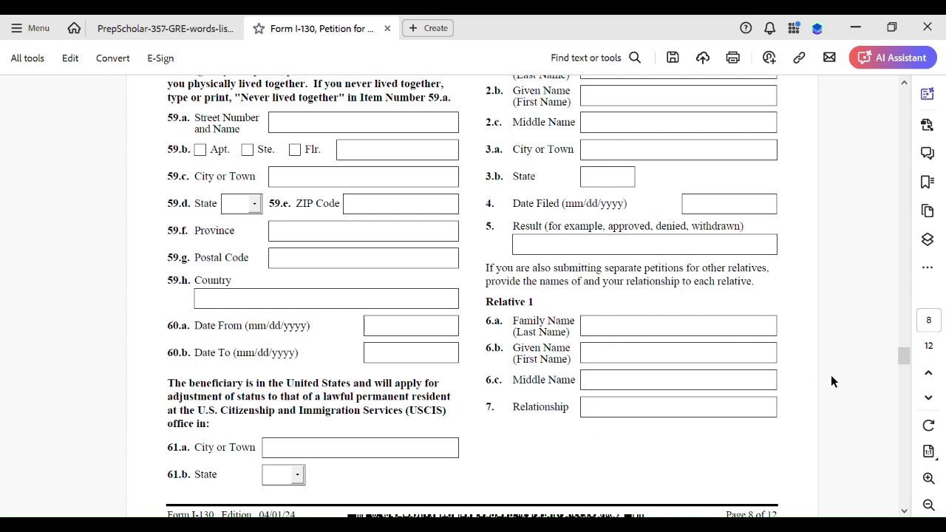
scroll(908, 358, up, 5)
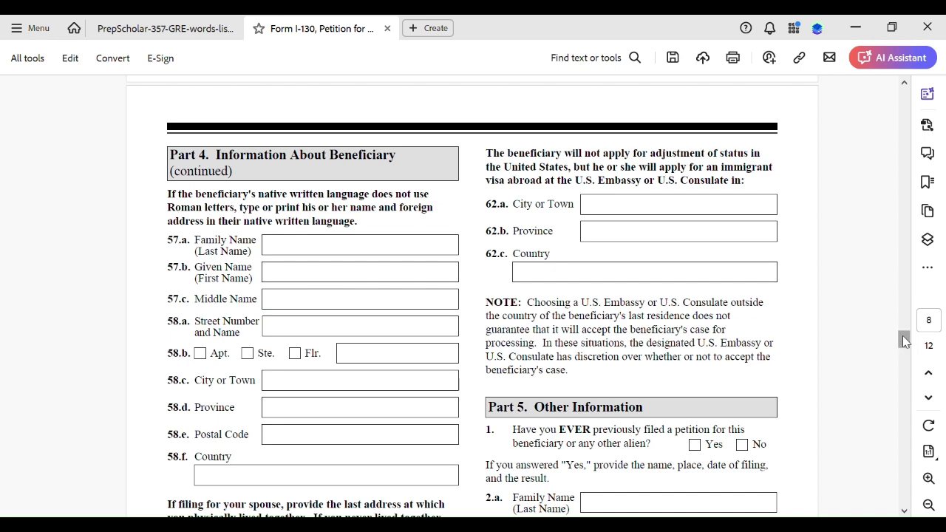
drag(904, 342, 902, 367)
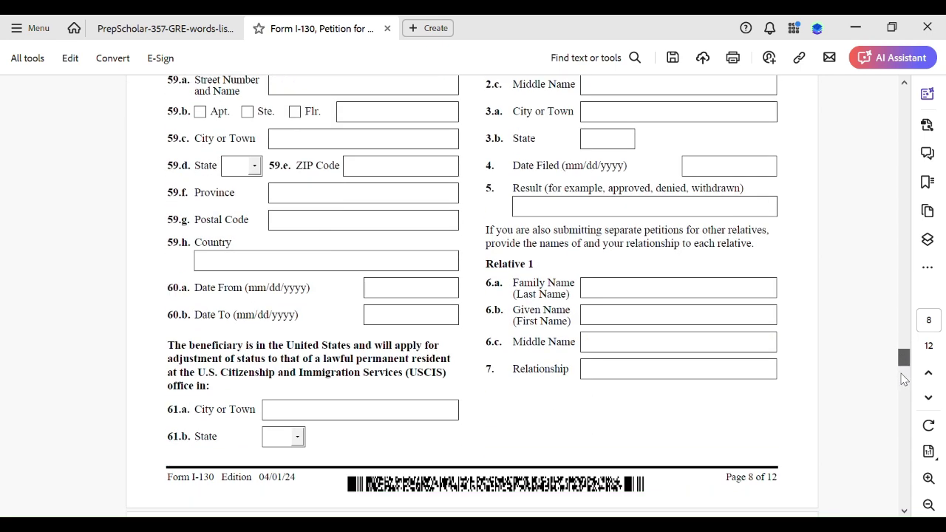